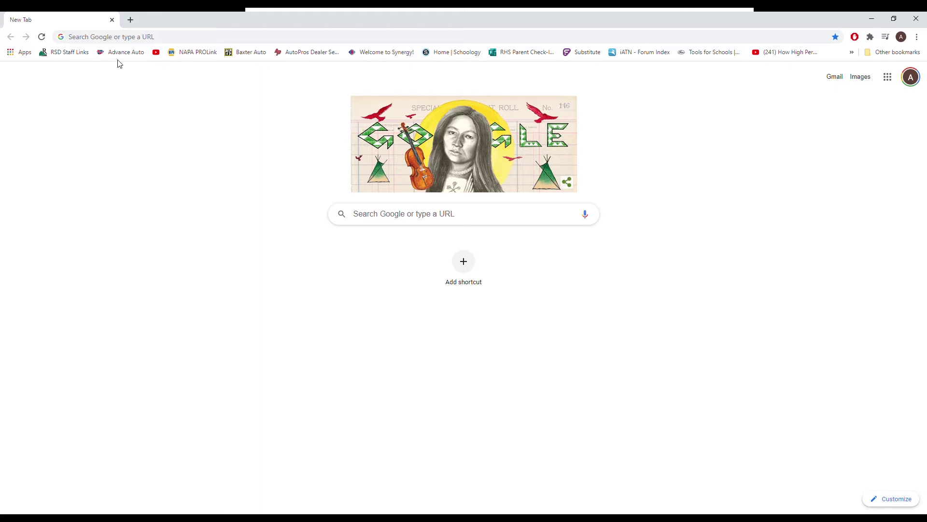
# Step: Go to the school webmail at mail.rsd7.net in Chrome
pyautogui.click(95, 43)
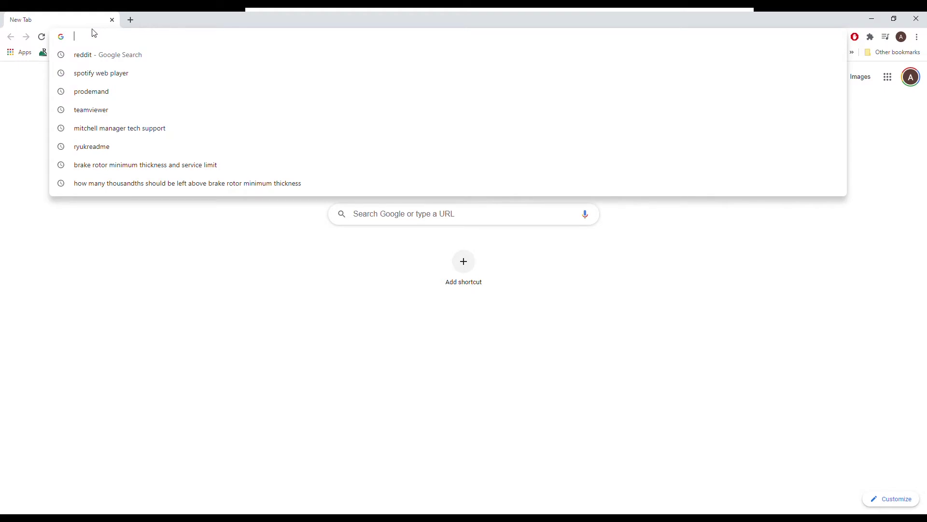
pyautogui.write('mail.rsd')
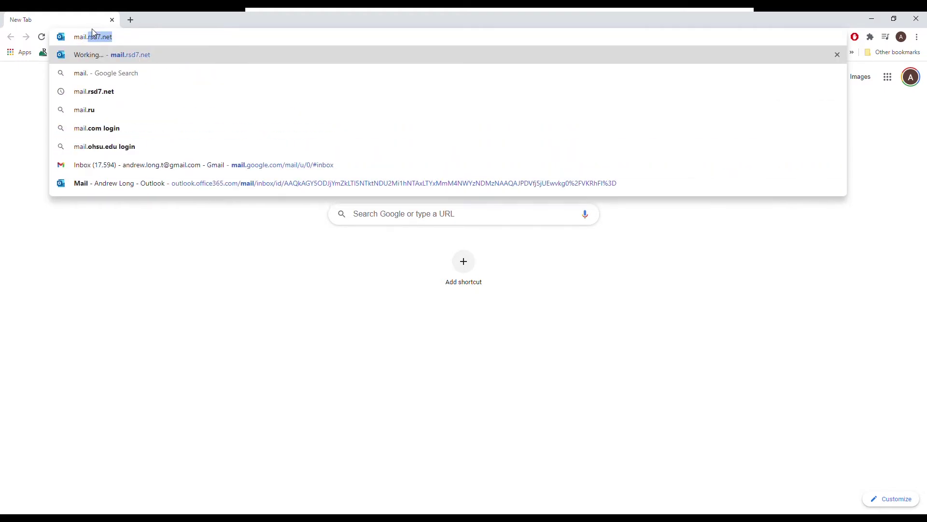
pyautogui.write('7')
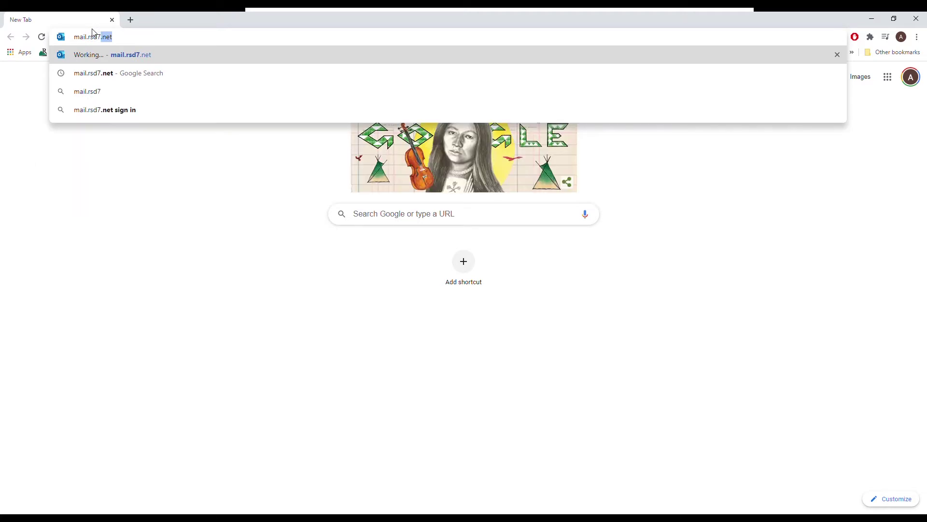
pyautogui.write('.net')
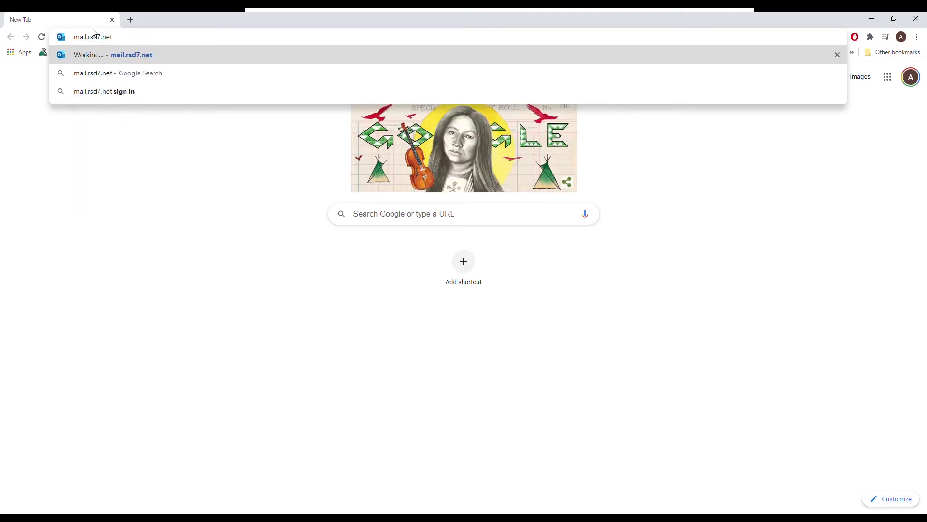
pyautogui.press('Return')
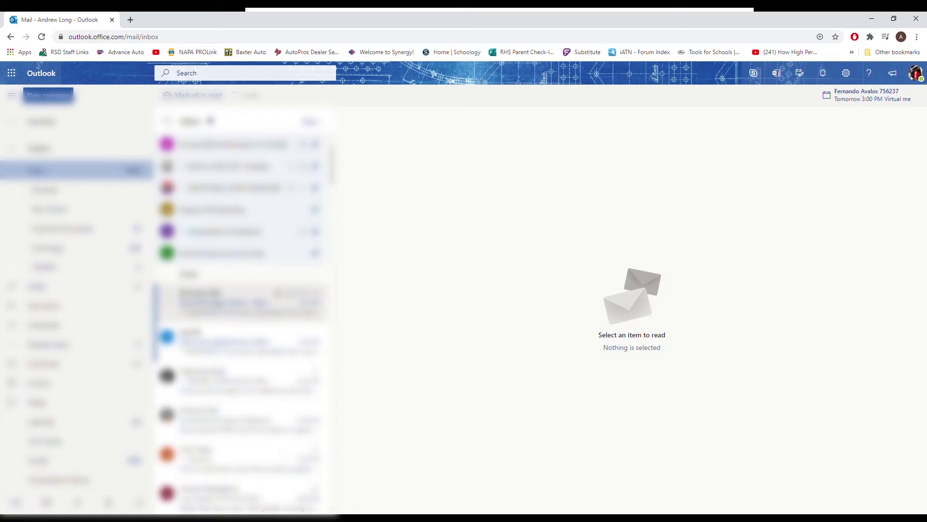
# Step: Open the Electude LMS new-account email and select its login username and temporary password
pyautogui.click(239, 302)
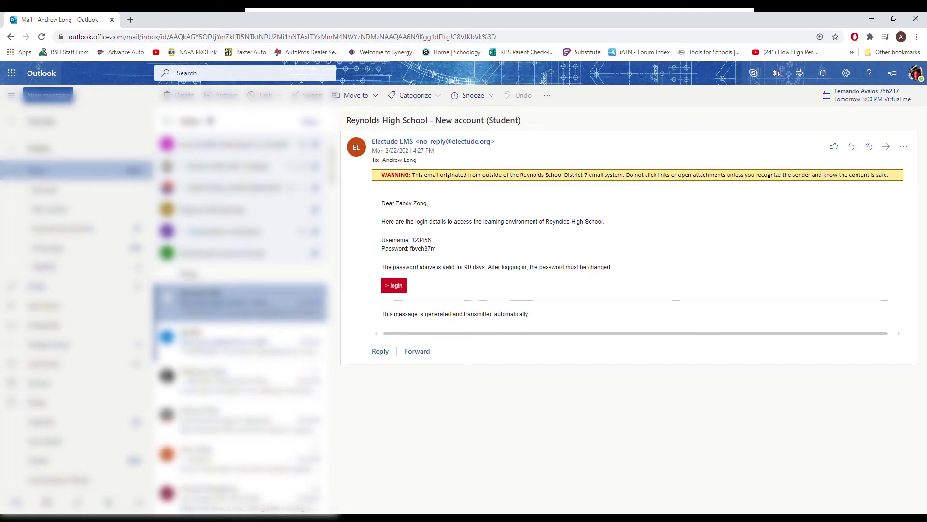
pyautogui.moveTo(411, 240); pyautogui.dragTo(439, 243)
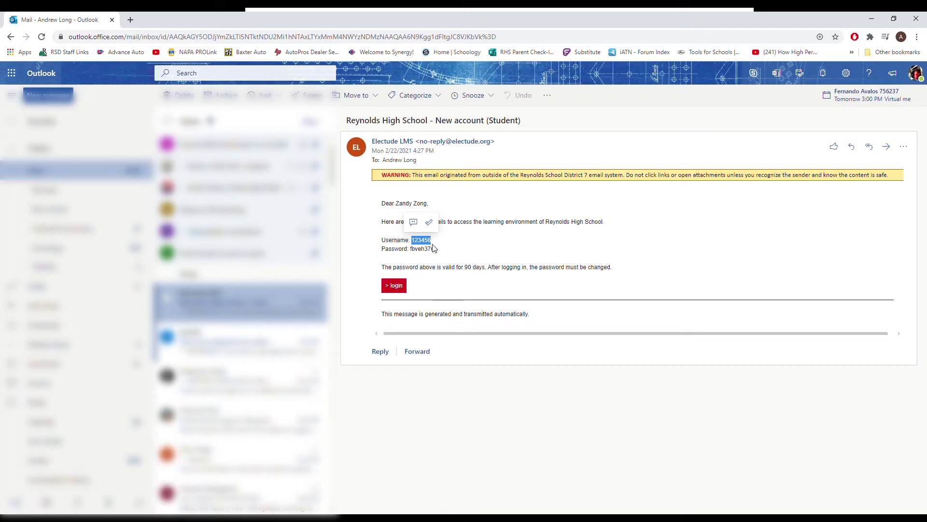
pyautogui.click(437, 251)
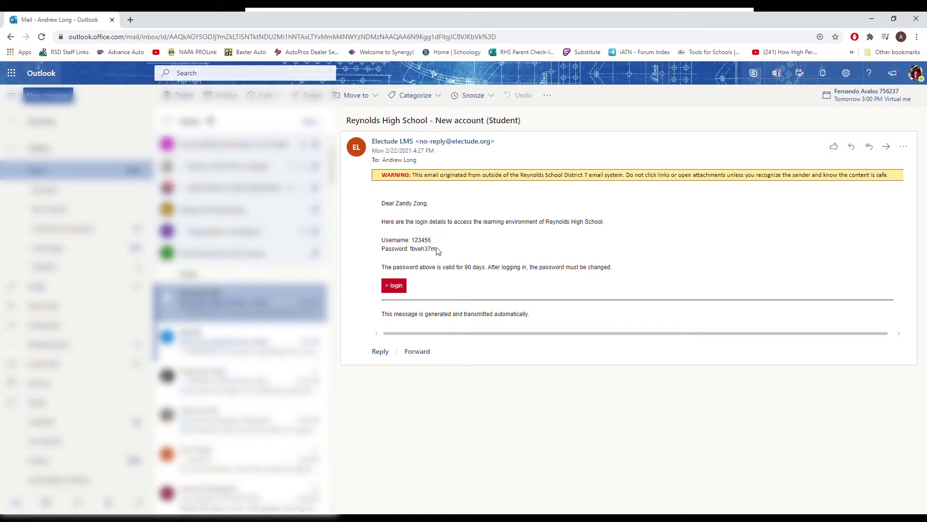
pyautogui.moveTo(437, 250); pyautogui.dragTo(410, 251)
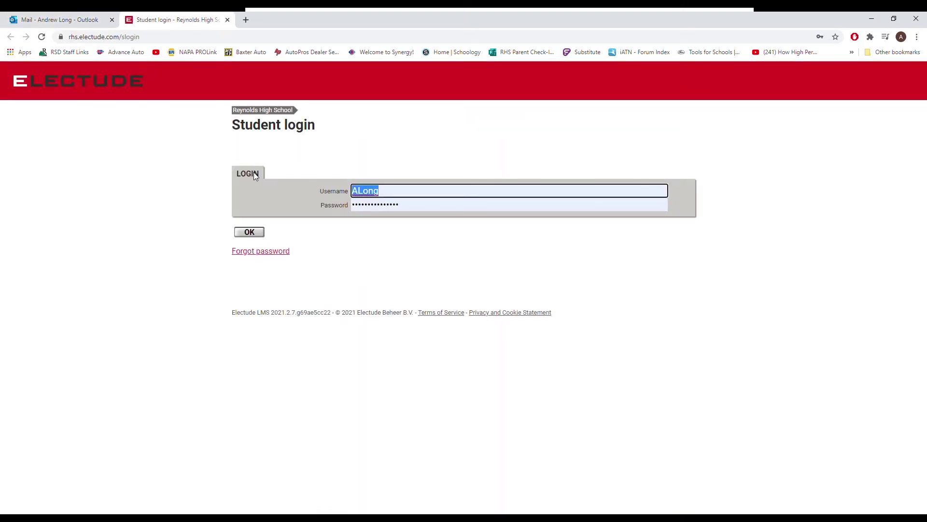
# Step: Log in with the emailed student username and password, then agree to the terms of service
pyautogui.write('123456')
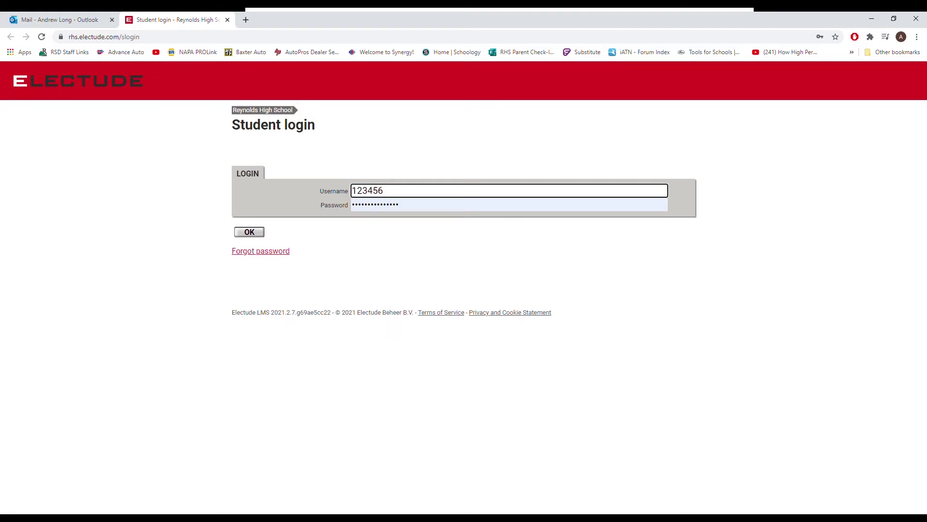
pyautogui.press('Tab')
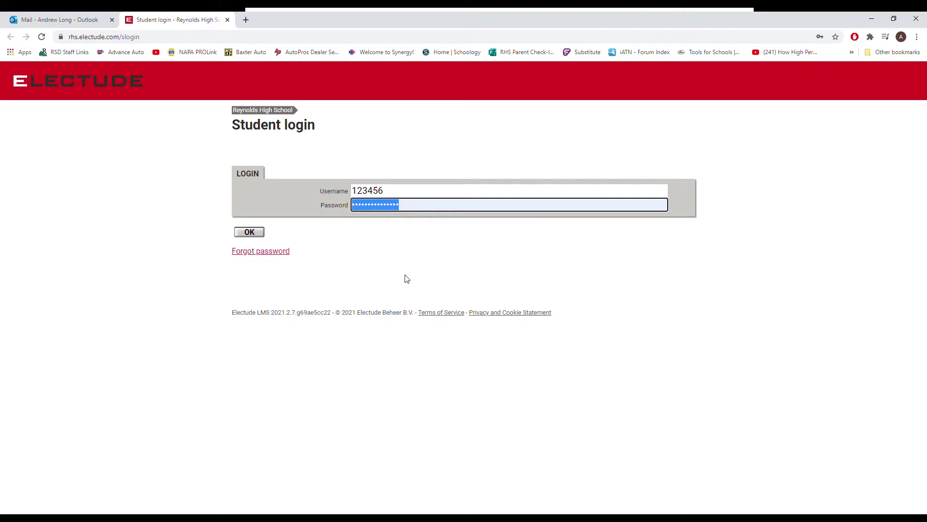
pyautogui.write('********')
pyautogui.click(259, 236)
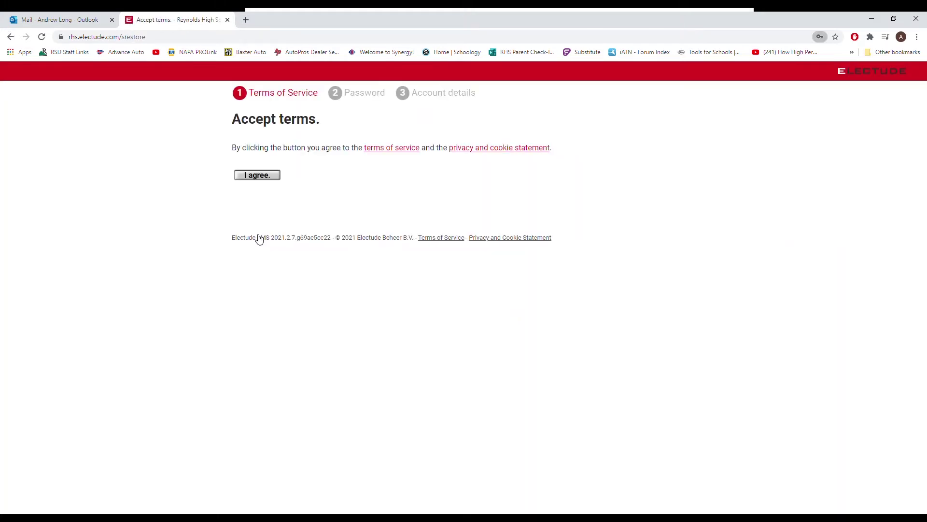
pyautogui.click(260, 180)
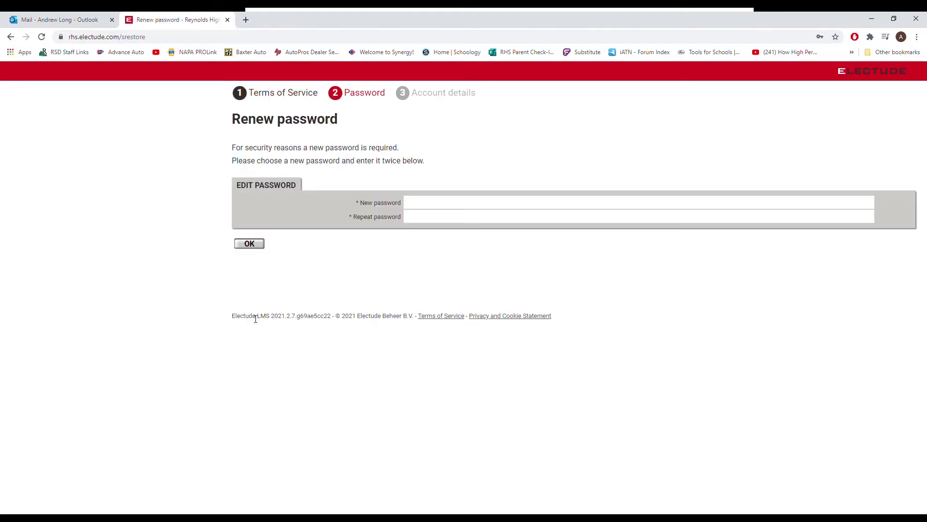
# Step: Enter and repeat a new strong password, submit it, and acknowledge the confirmation
pyautogui.click(448, 204)
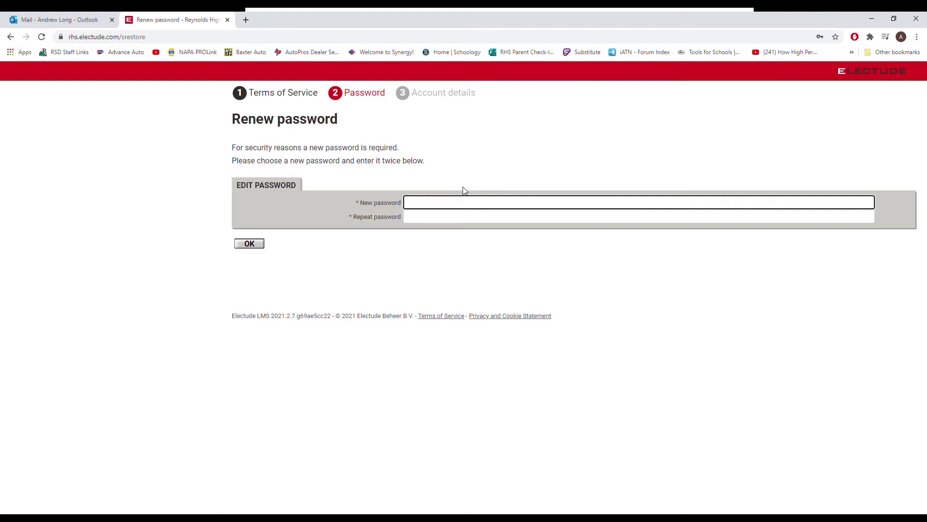
pyautogui.write('•••••••••••••••')
pyautogui.press('Tab')
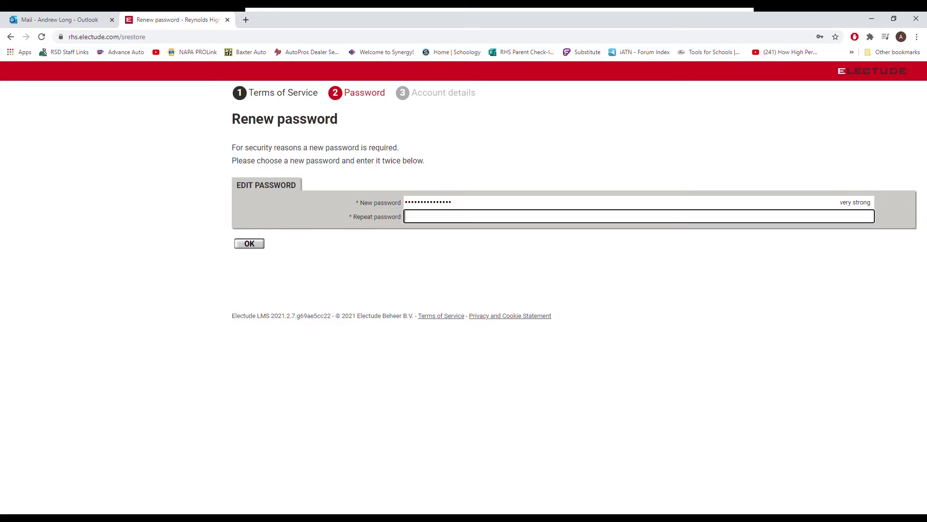
pyautogui.write('•••••••••••••••')
pyautogui.click(254, 247)
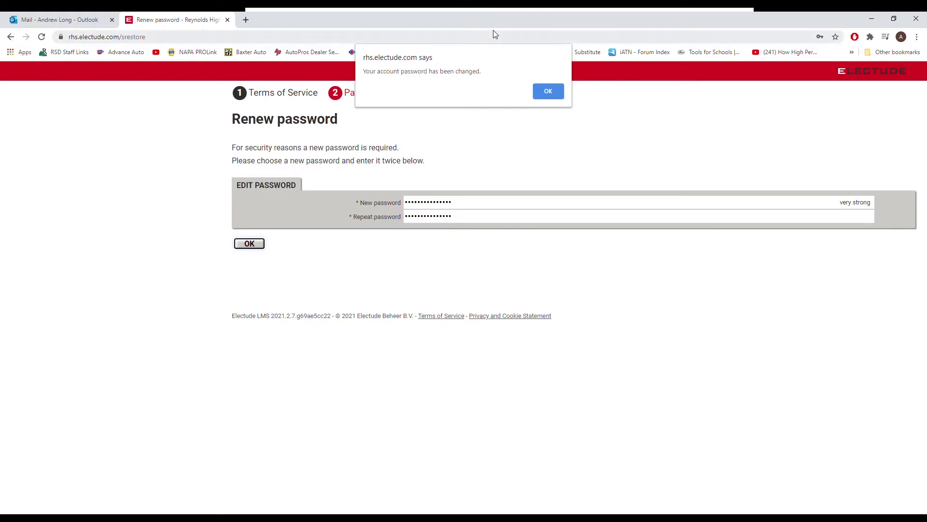
pyautogui.click(554, 95)
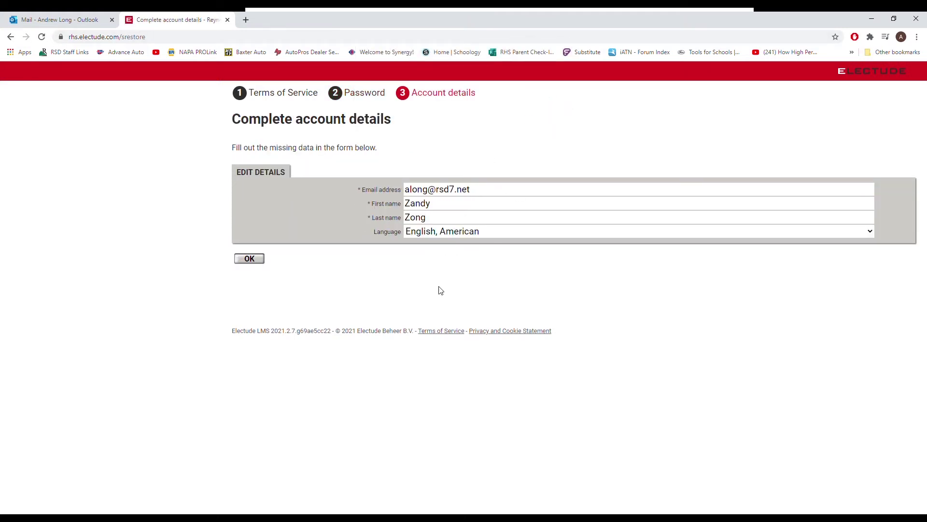
# Step: Confirm account details, open the Exploring Automotive Introduction Test Course, and launch the Movement module
pyautogui.click(242, 260)
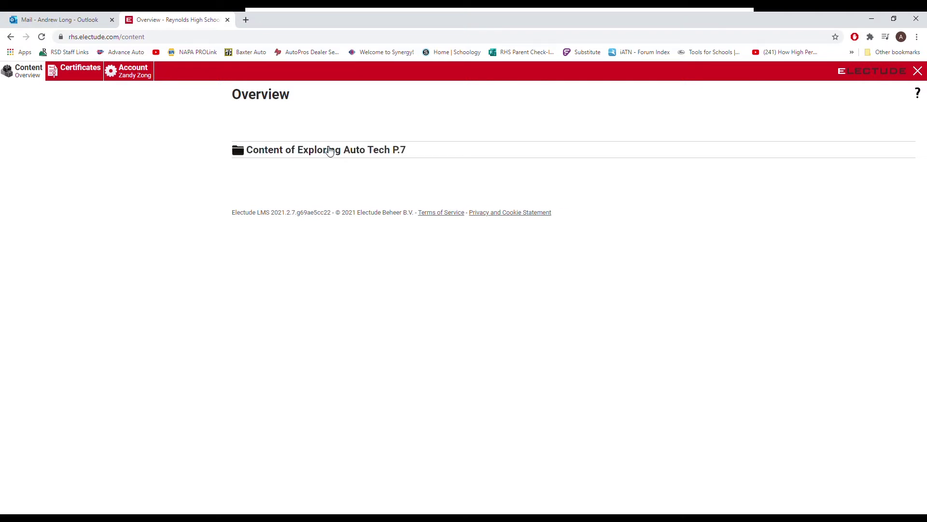
pyautogui.click(330, 151)
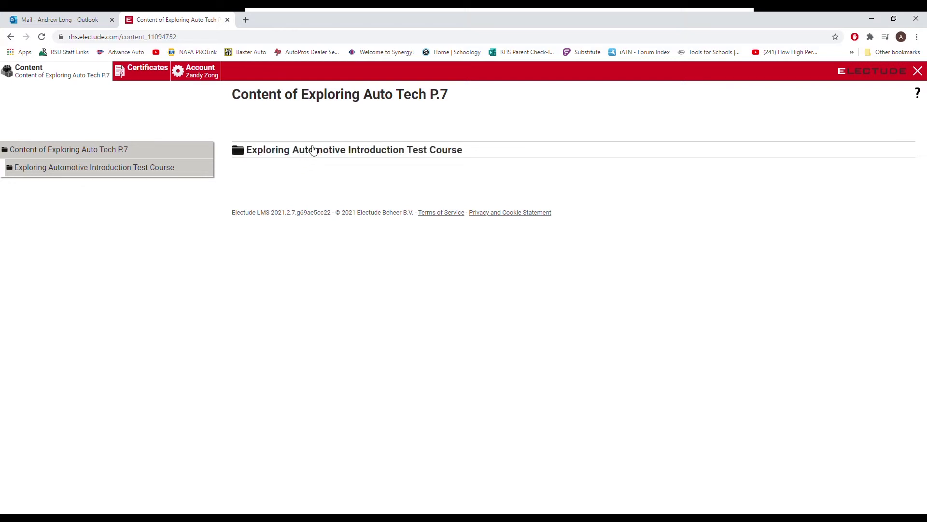
pyautogui.click(319, 151)
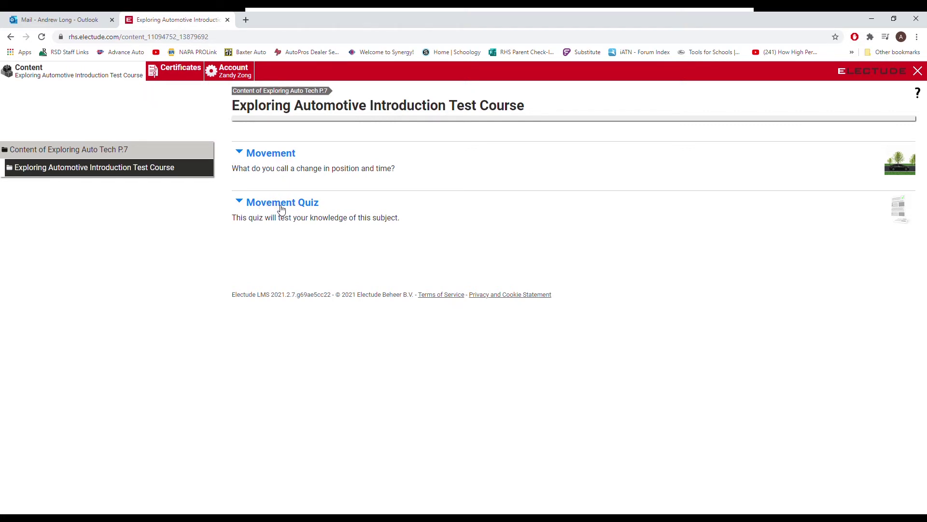
pyautogui.click(280, 157)
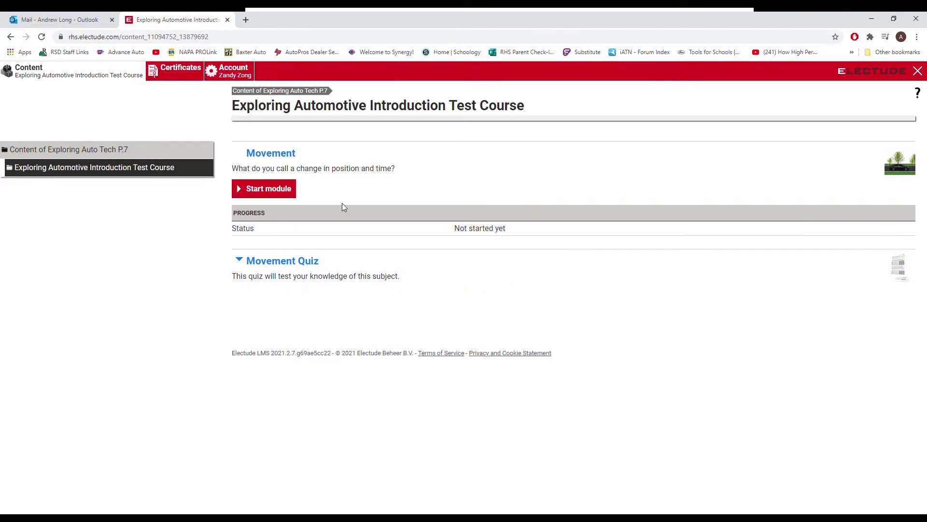
pyautogui.click(285, 191)
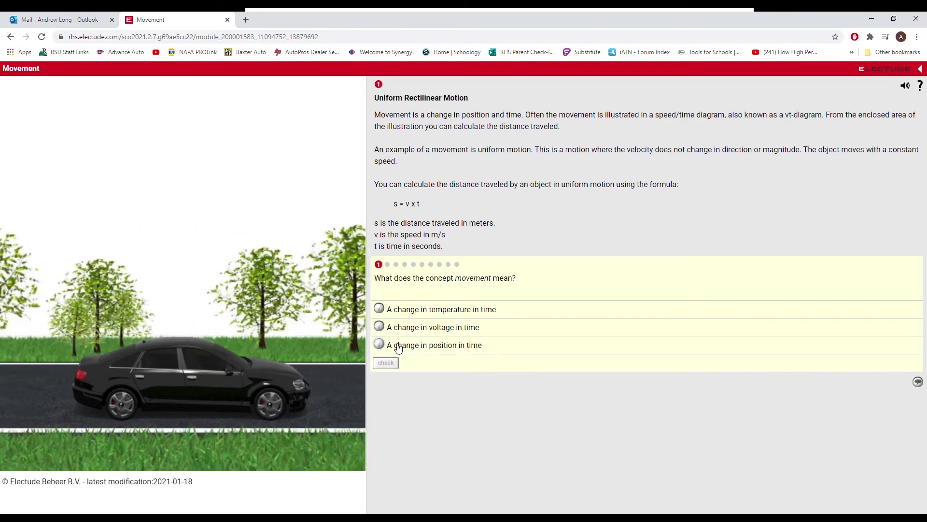
# Step: Answer the first question with 'a change in position in time' and check it
pyautogui.click(382, 345)
pyautogui.click(386, 362)
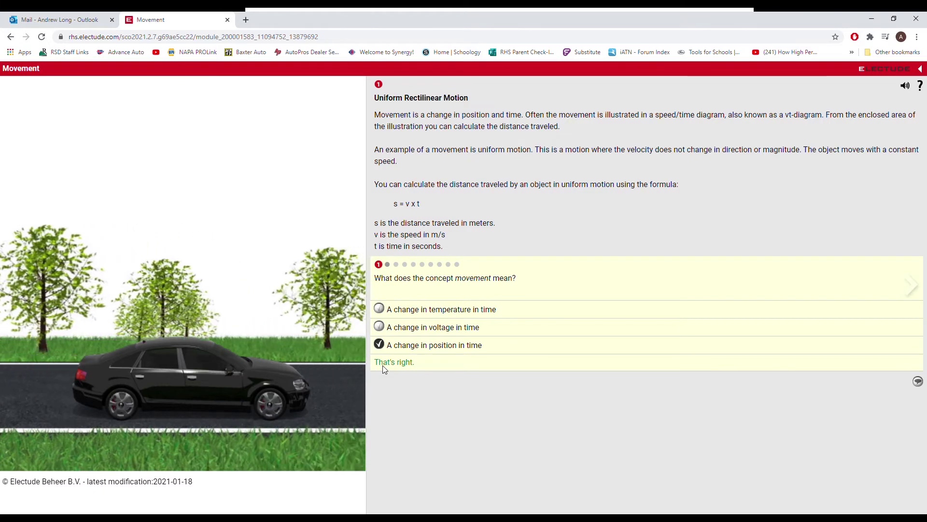
pyautogui.click(388, 265)
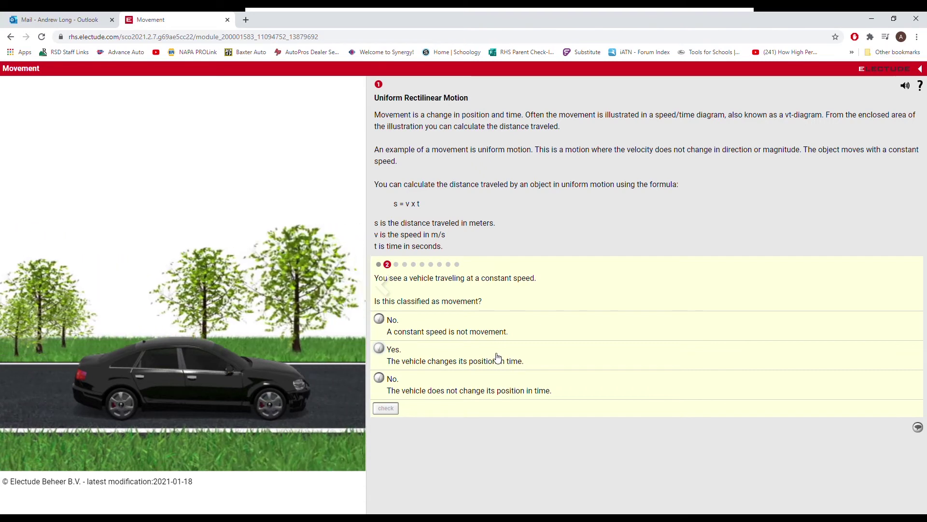
# Step: Answer Yes to the second question, check it, then exit to the course page
pyautogui.click(439, 366)
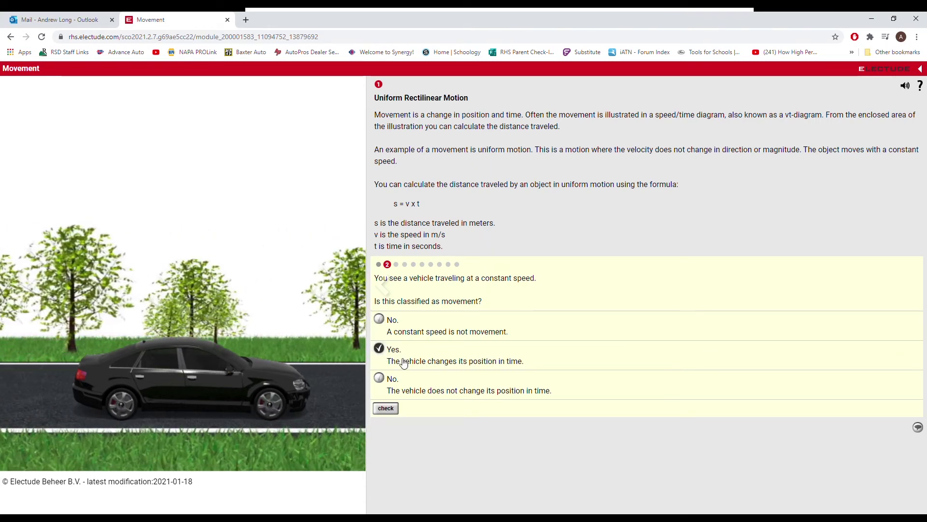
pyautogui.click(391, 410)
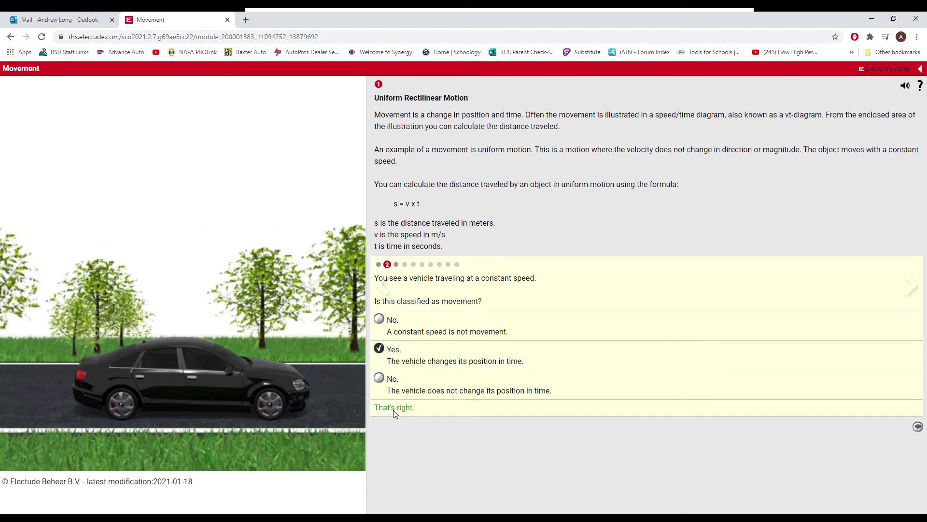
pyautogui.click(396, 265)
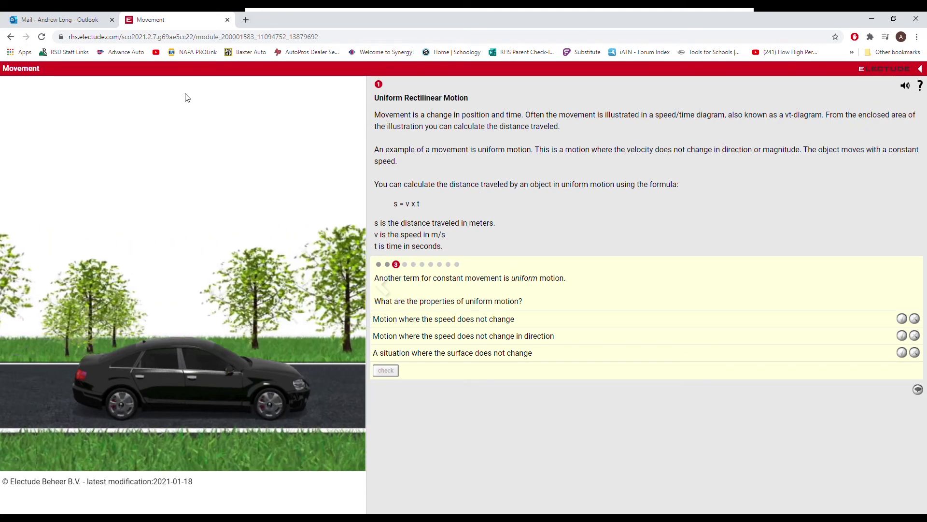
pyautogui.click(914, 71)
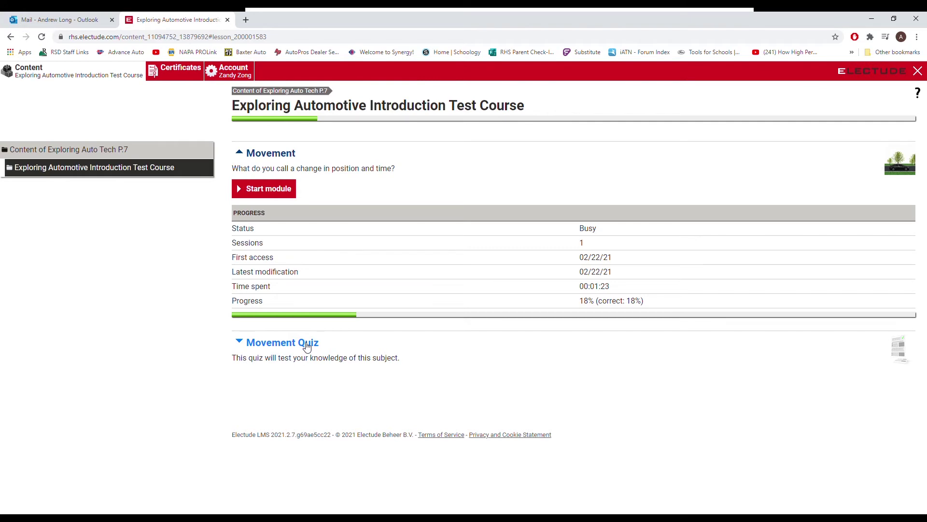
# Step: Expand the Movement Quiz details, then close the course to the school home page
pyautogui.click(306, 344)
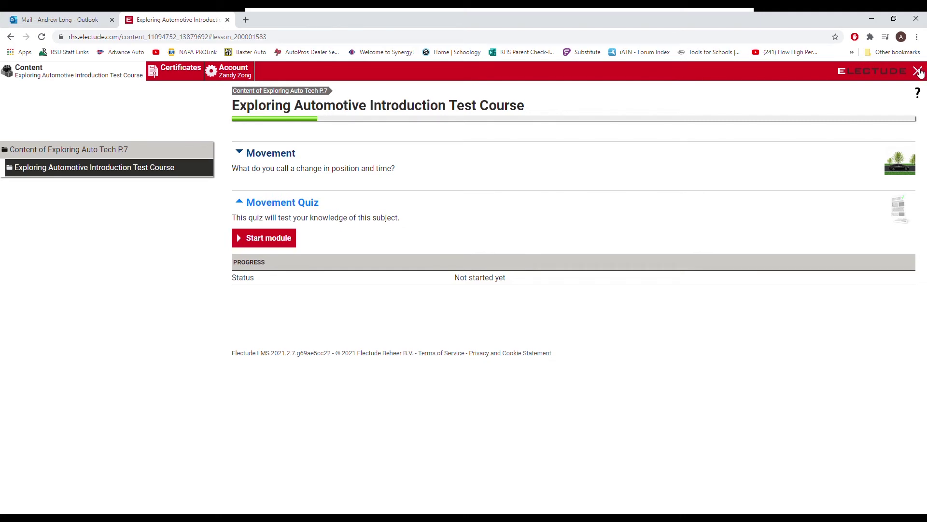
pyautogui.click(919, 72)
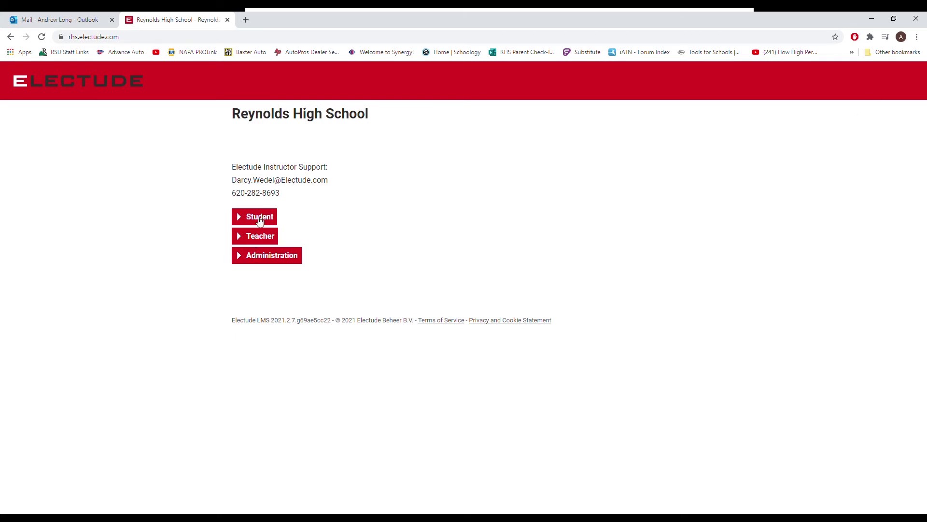
# Step: Navigate to the Electude student login page by adding /slogin to the address
pyautogui.click(140, 37)
pyautogui.click(142, 38)
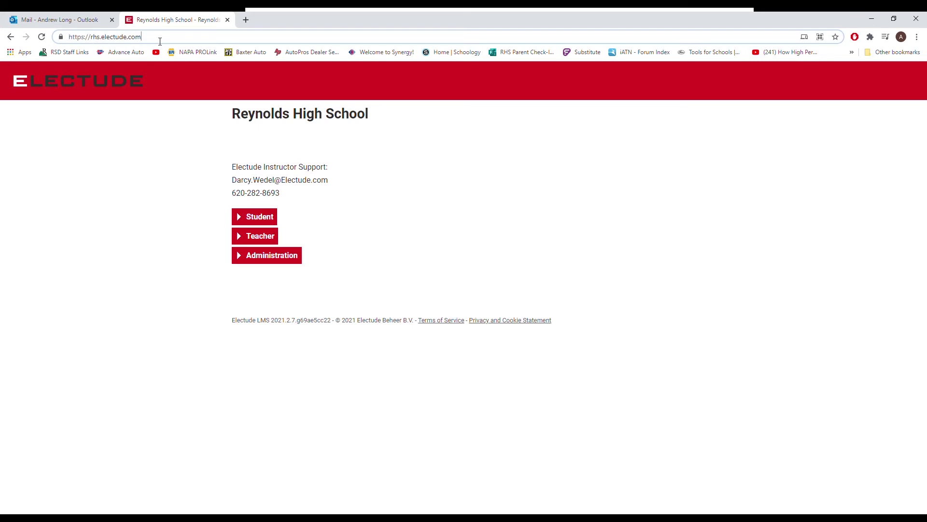
pyautogui.write('/slogin')
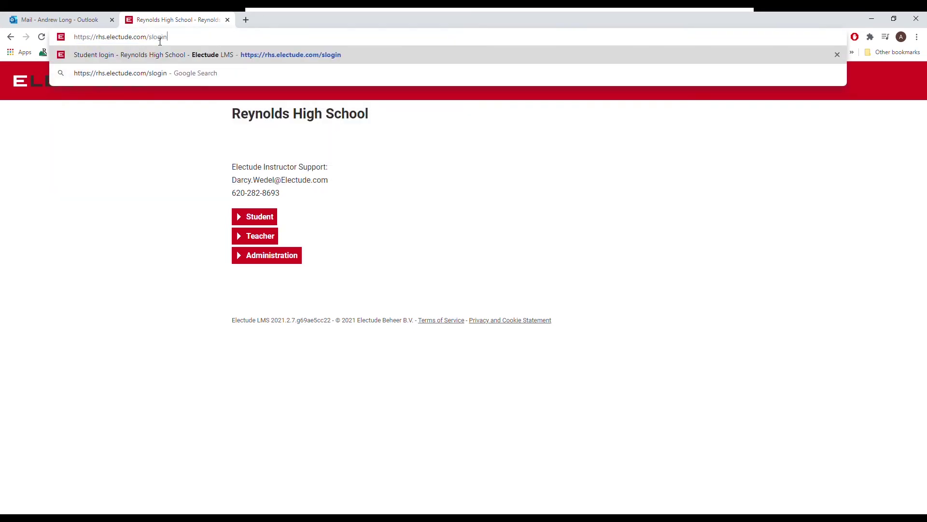
pyautogui.press('Return')
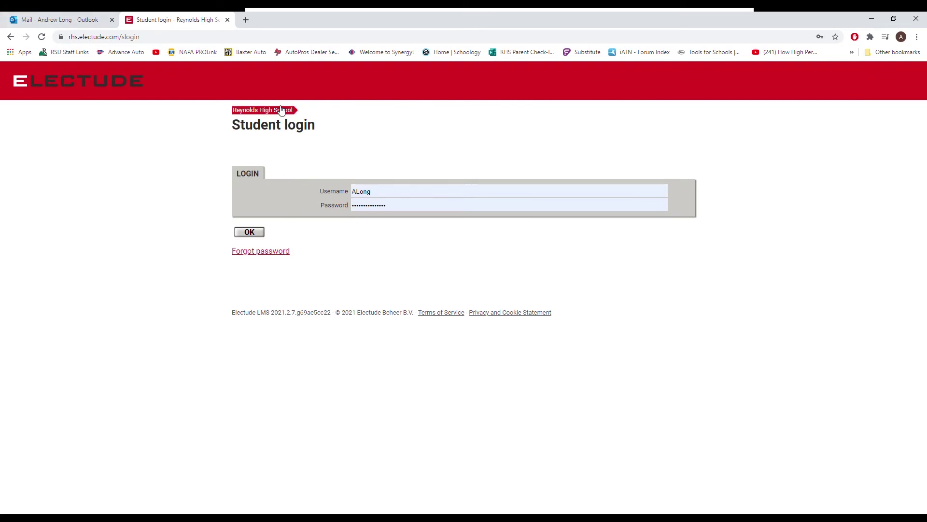
pyautogui.click(250, 232)
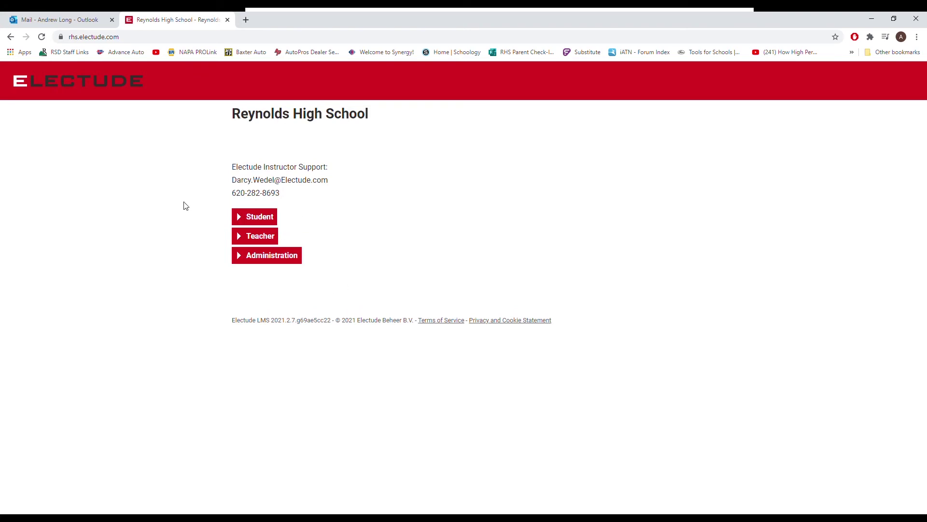
pyautogui.click(260, 220)
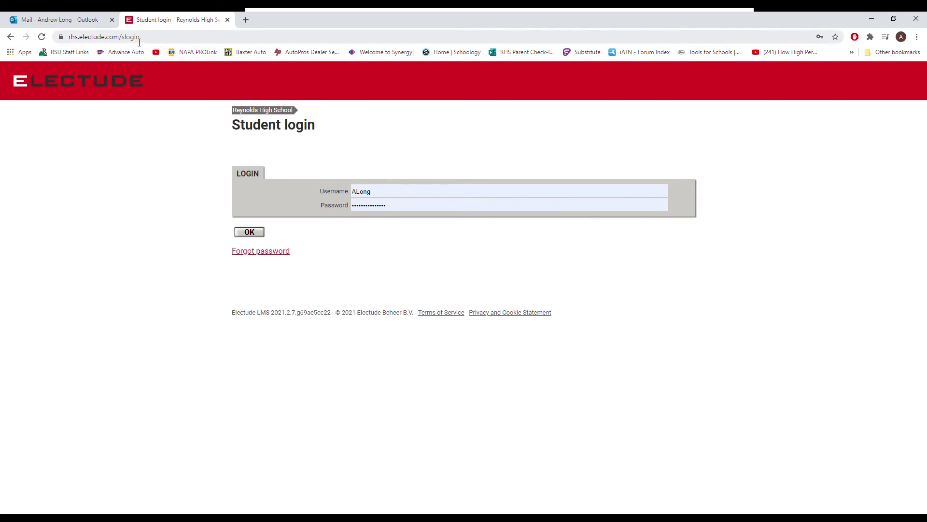
# Step: Reload the student login page and sign in with the student's username and new password
pyautogui.click(159, 40)
pyautogui.moveTo(145, 39); pyautogui.dragTo(213, 38)
pyautogui.press('Return')
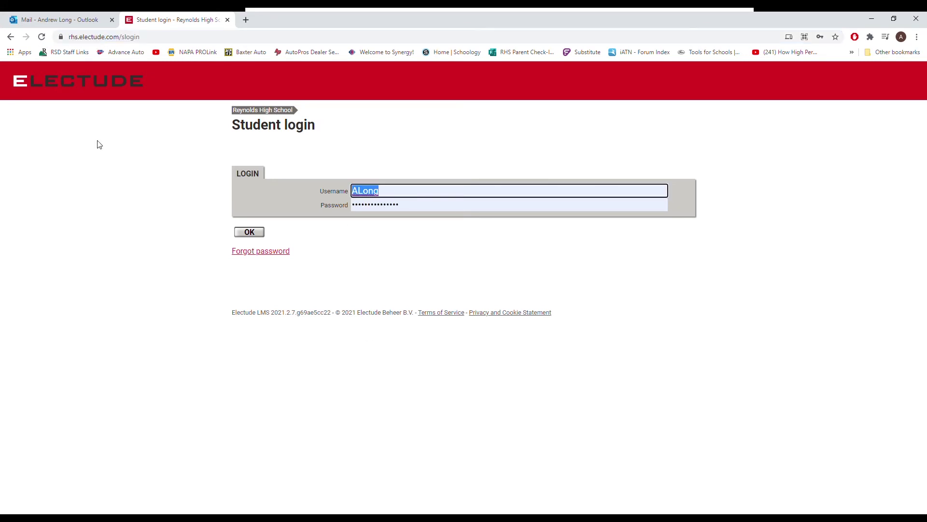
pyautogui.write('123456')
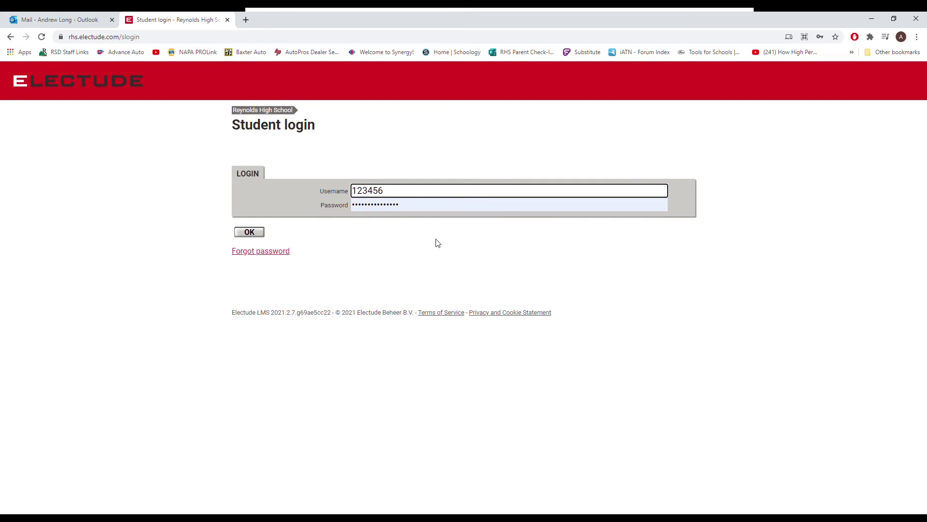
pyautogui.press('Tab')
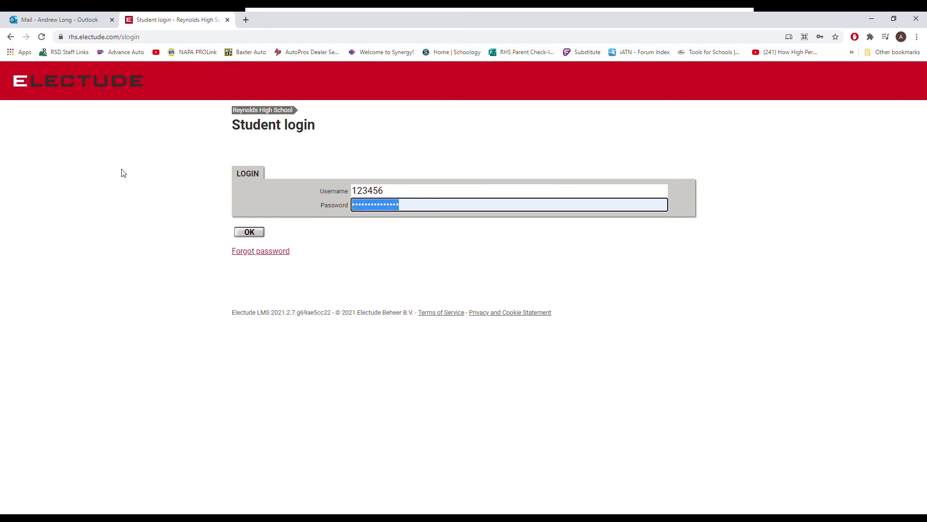
pyautogui.write('1')
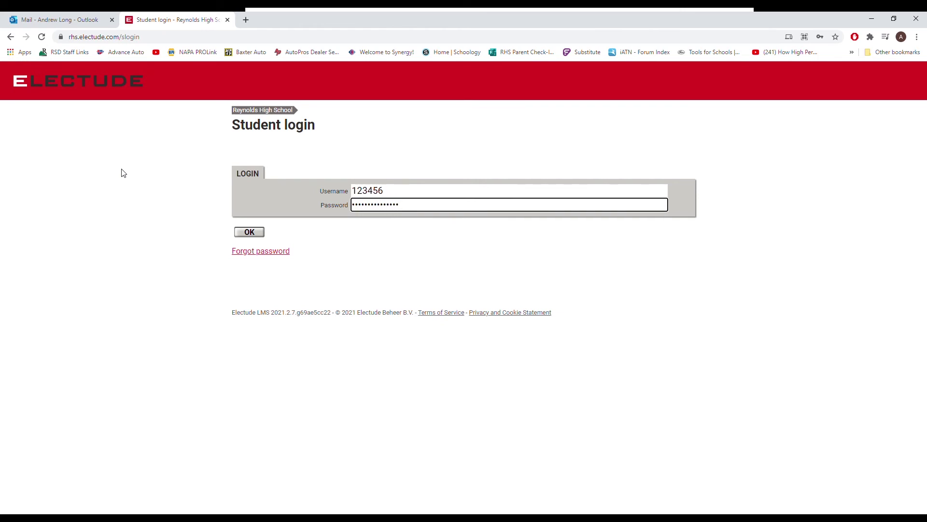
pyautogui.press('Return')
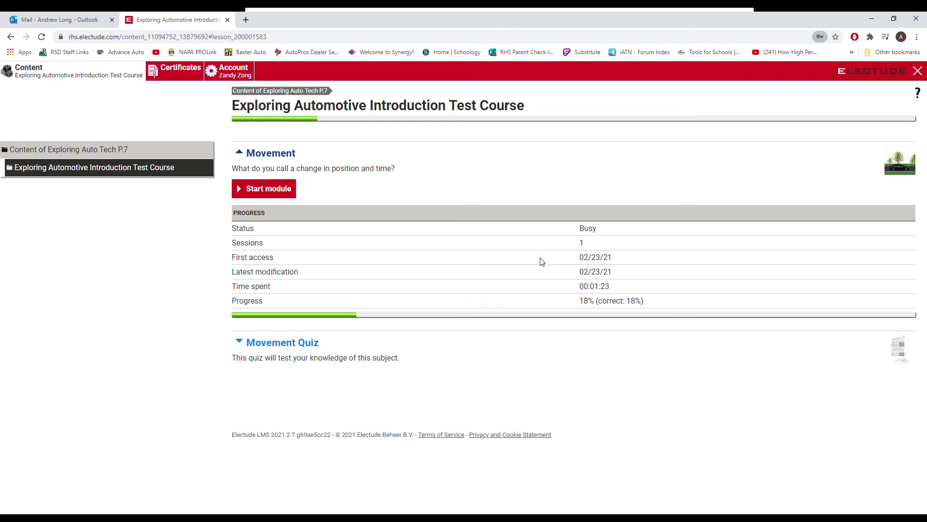
pyautogui.moveTo(215, 244); pyautogui.dragTo(590, 244)
pyautogui.moveTo(227, 230); pyautogui.dragTo(656, 229)
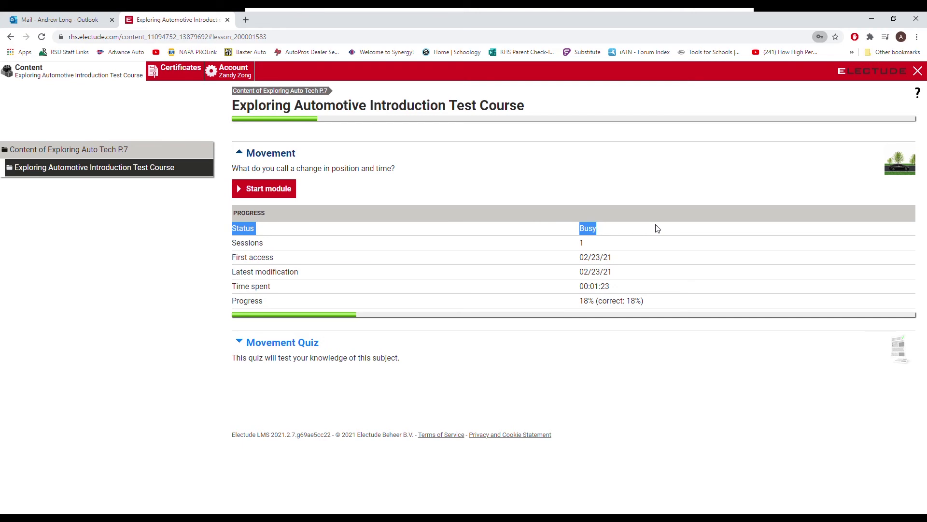